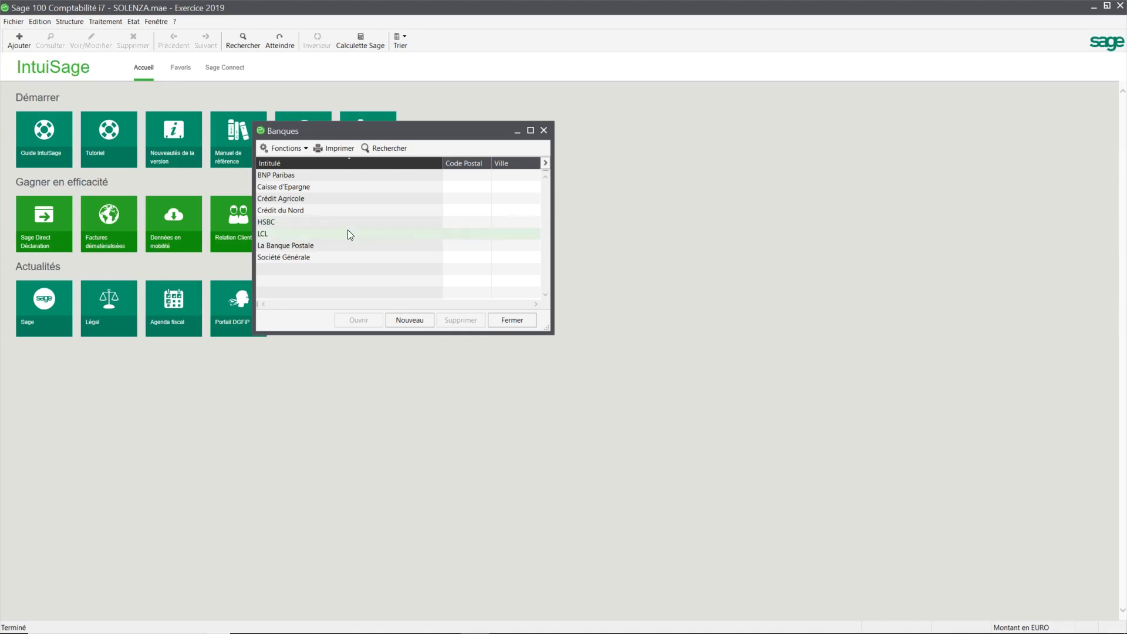
Step: Select the Caisse d'Epargne row in the Banques list
click(276, 185)
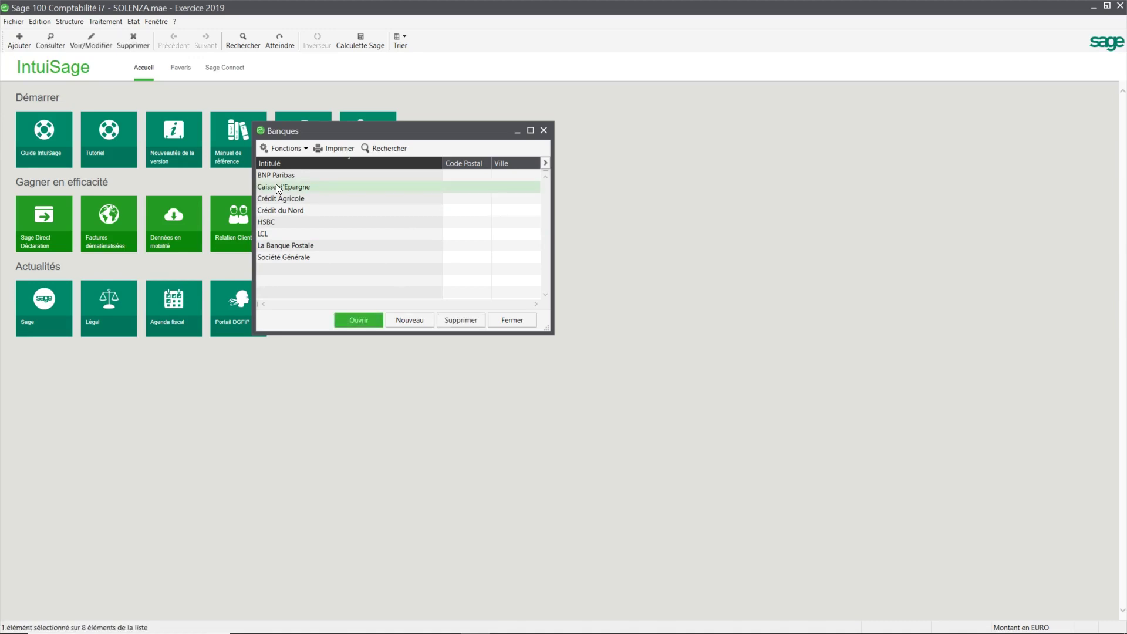
Step: Open the Caisse d'Epargne record and review its Contacts, Comptes bancaires and Paramètres pages, ending on Identification
click(375, 322)
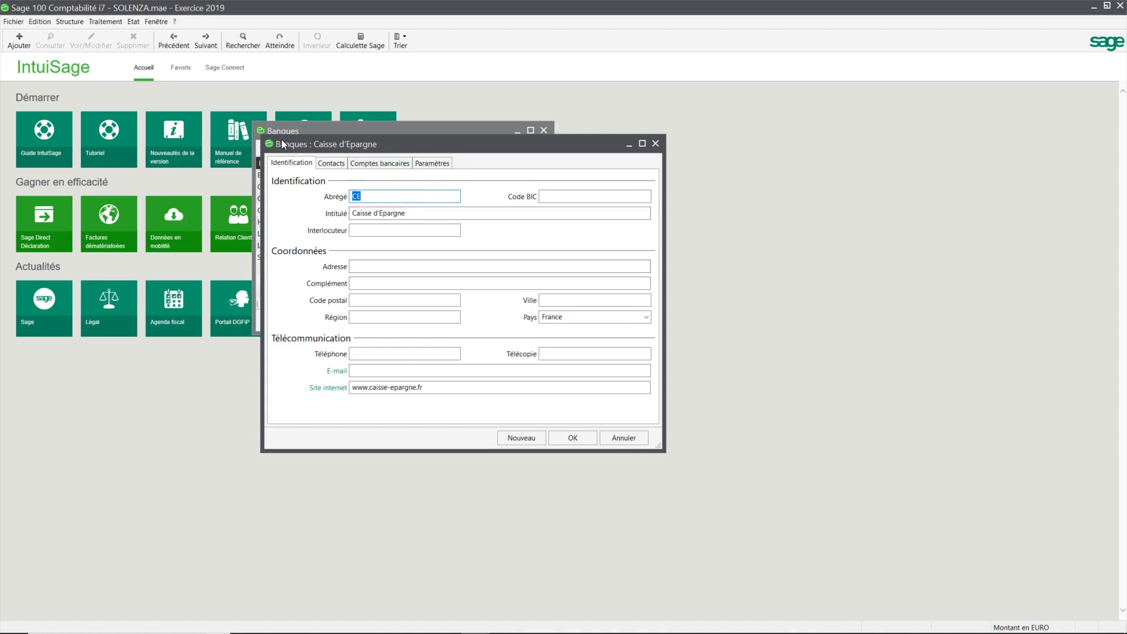
click(337, 166)
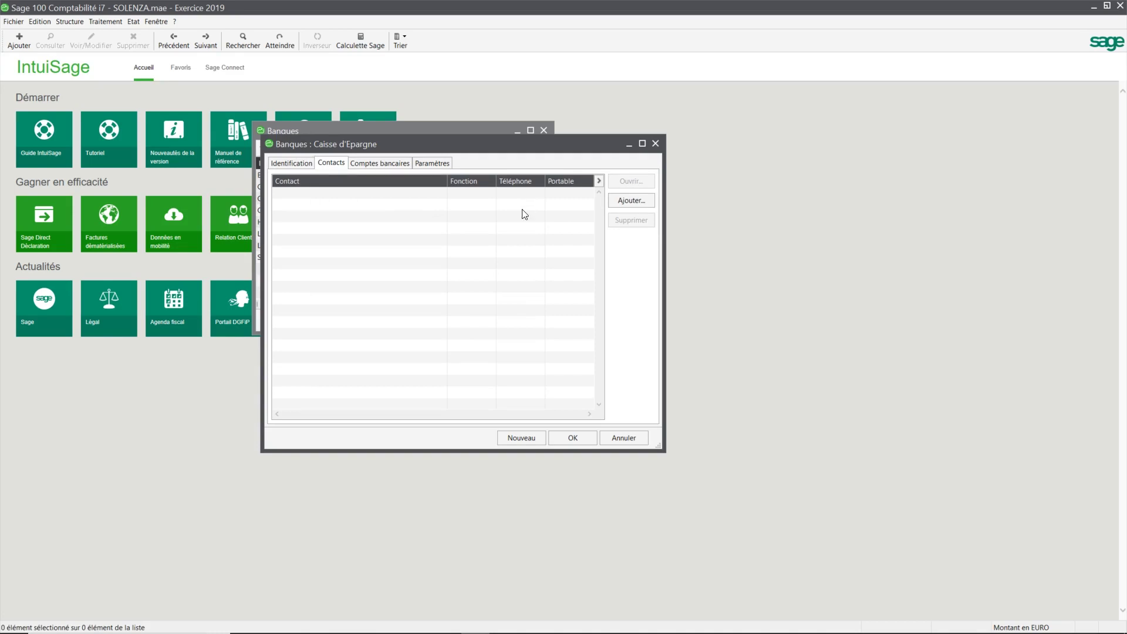
click(371, 164)
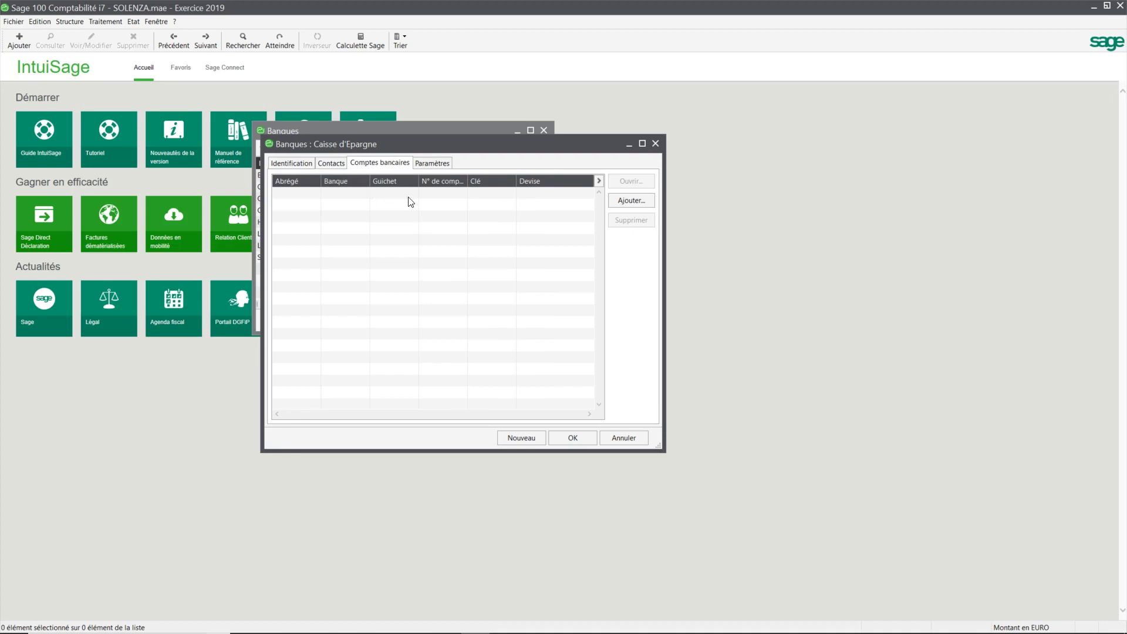
click(439, 166)
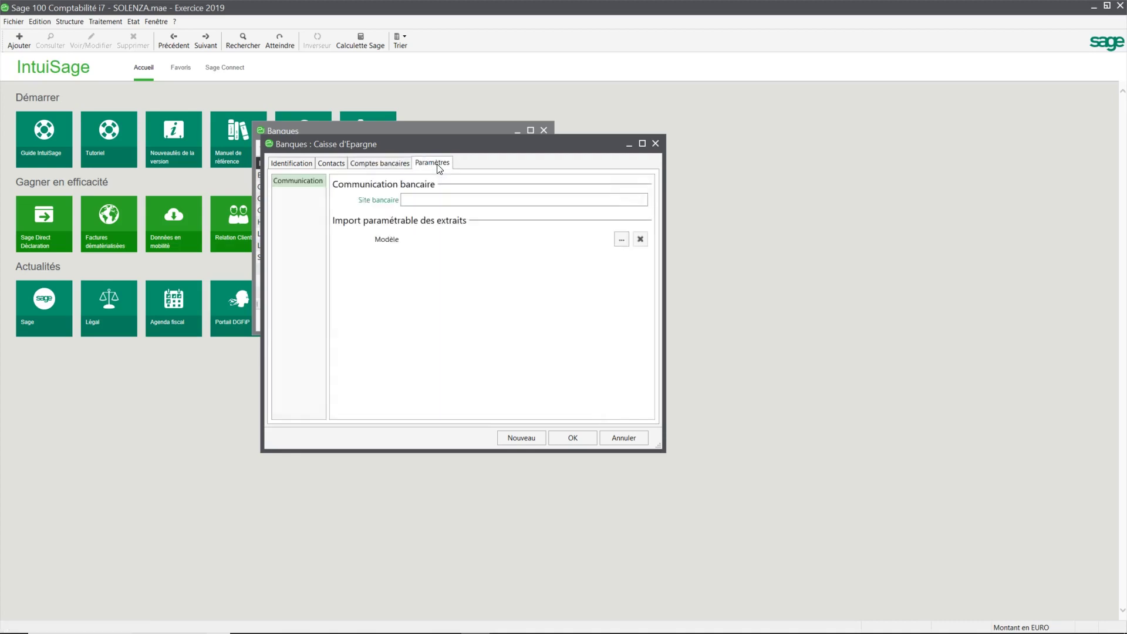
click(297, 165)
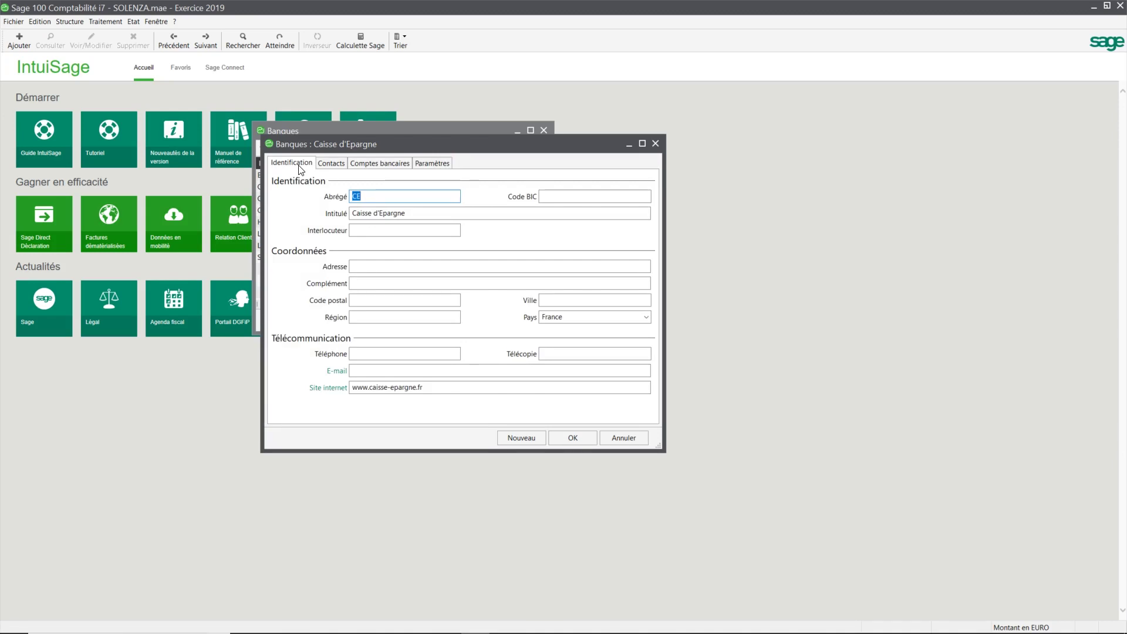
Step: Enter BIC CEMEFRPP142, the street address, 34000 MONTPELLIER and the bank's phone number
key(Tab)
text(CEMEFRPP142)
key(Tab)
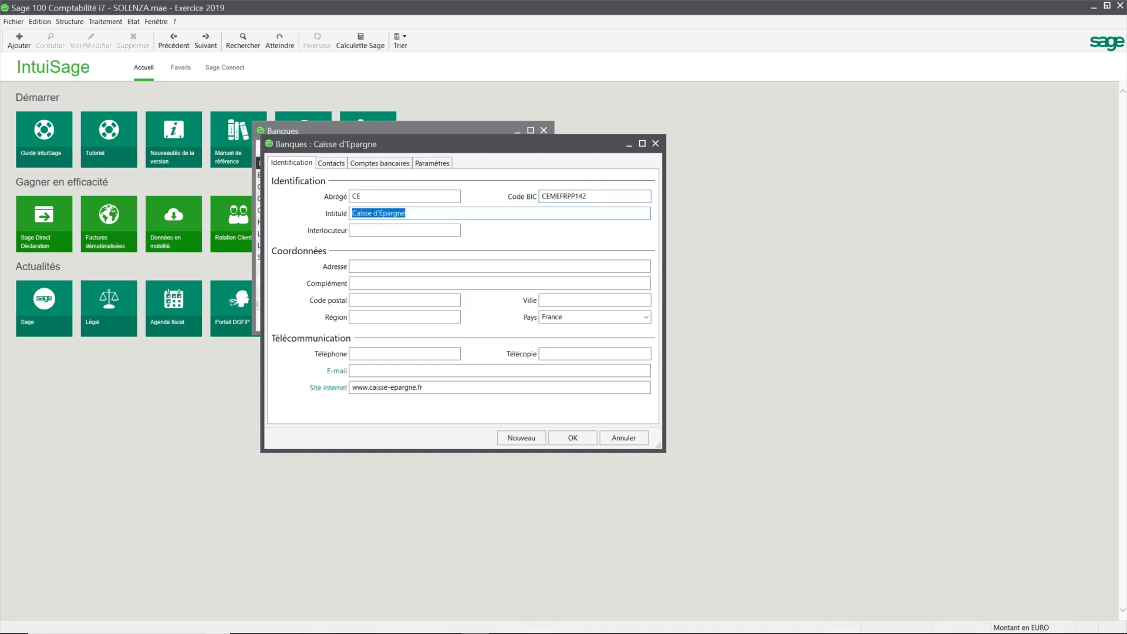
key(Tab)
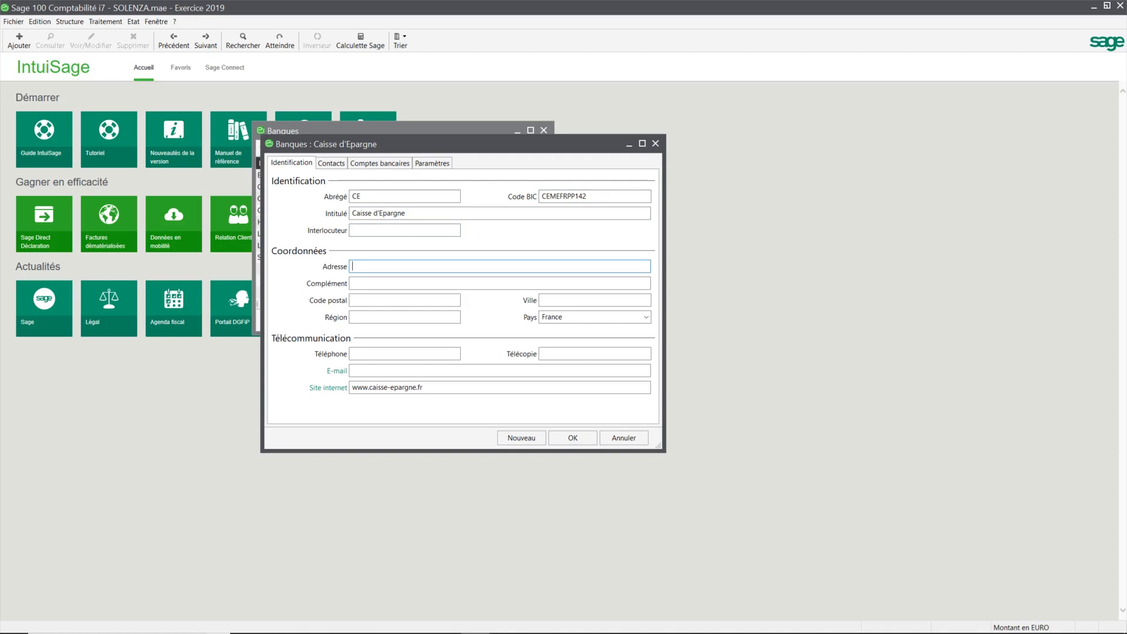
text(5 PLACE MARTYRS DE LE RESISTANCE)
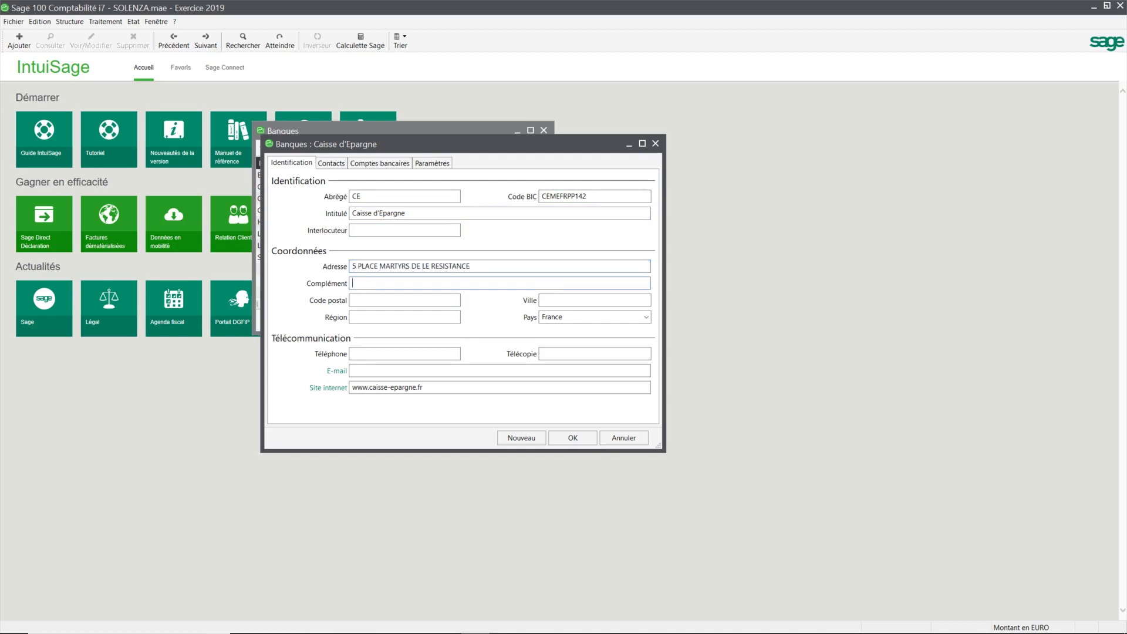
key(Tab)
key(Tab)
text(34000)
key(Tab)
text(MONTPELLIER)
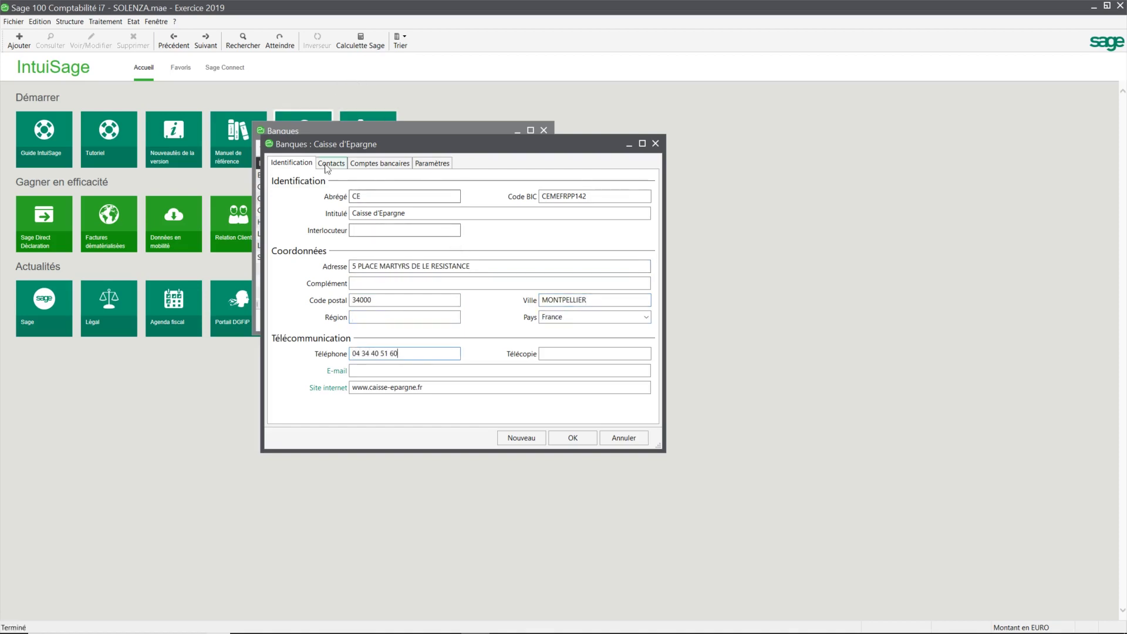
Step: Start a new contact but cancel it, leaving contacts empty, and show the empty bank accounts page
click(329, 164)
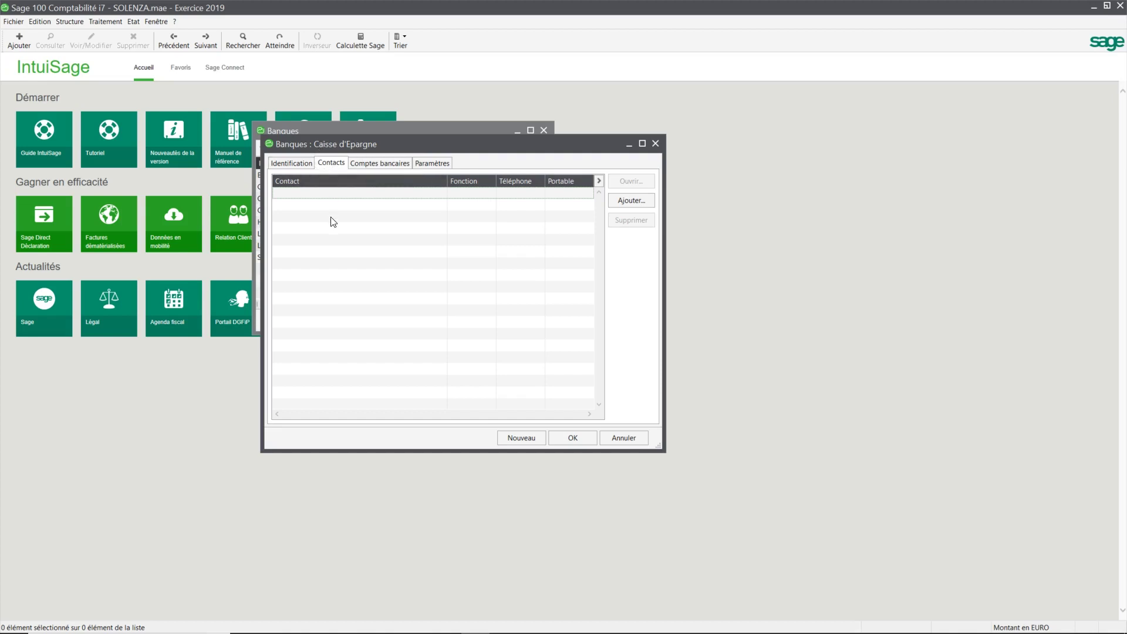
click(647, 206)
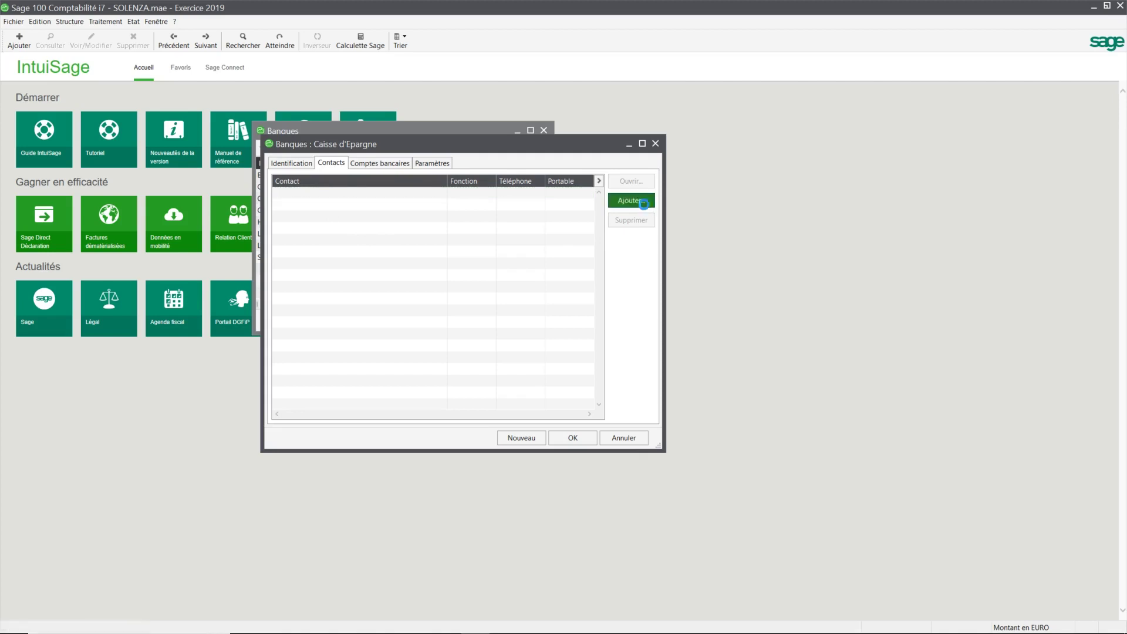
drag(561, 231, 606, 234)
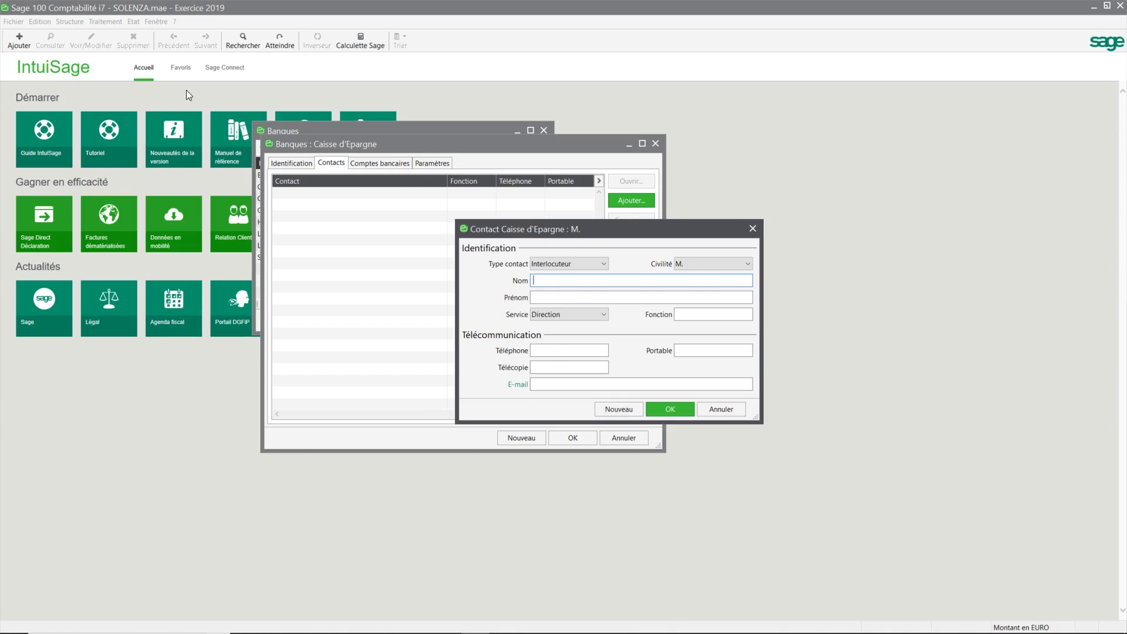
click(720, 409)
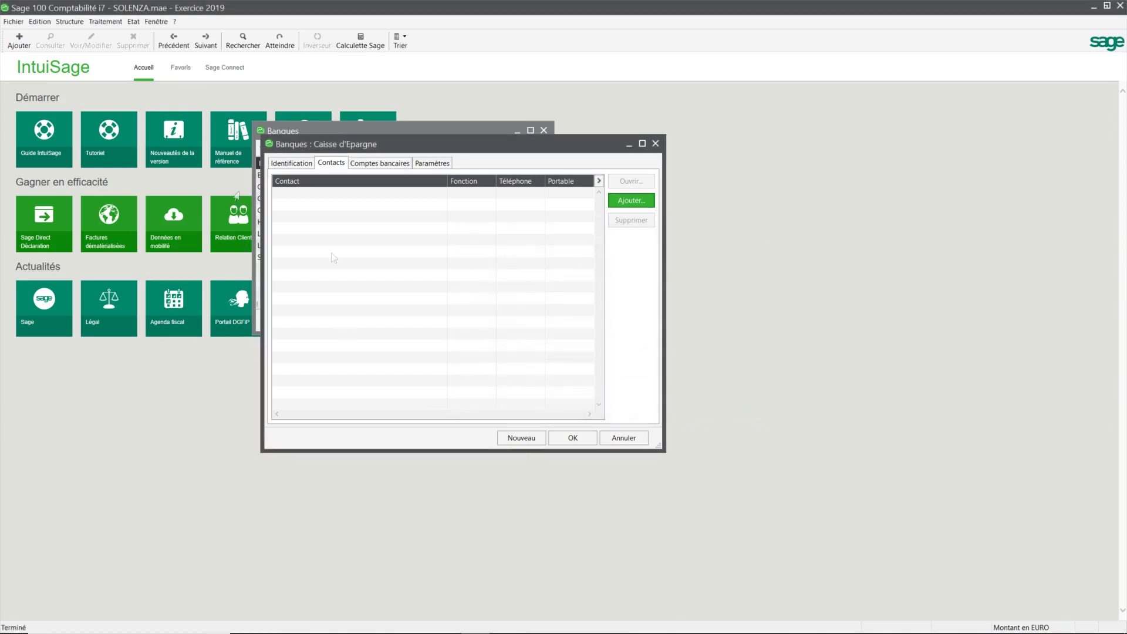
click(385, 165)
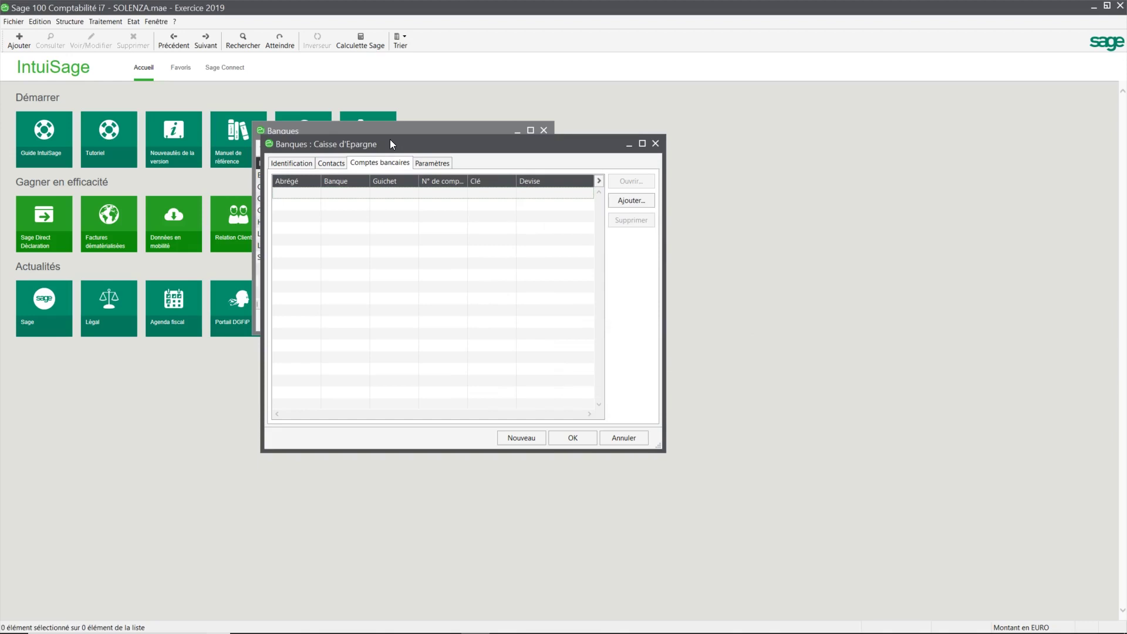
Step: Add bank account CEMP with its bank code, branch code, account number and RIB key, then clear the journal field
click(631, 200)
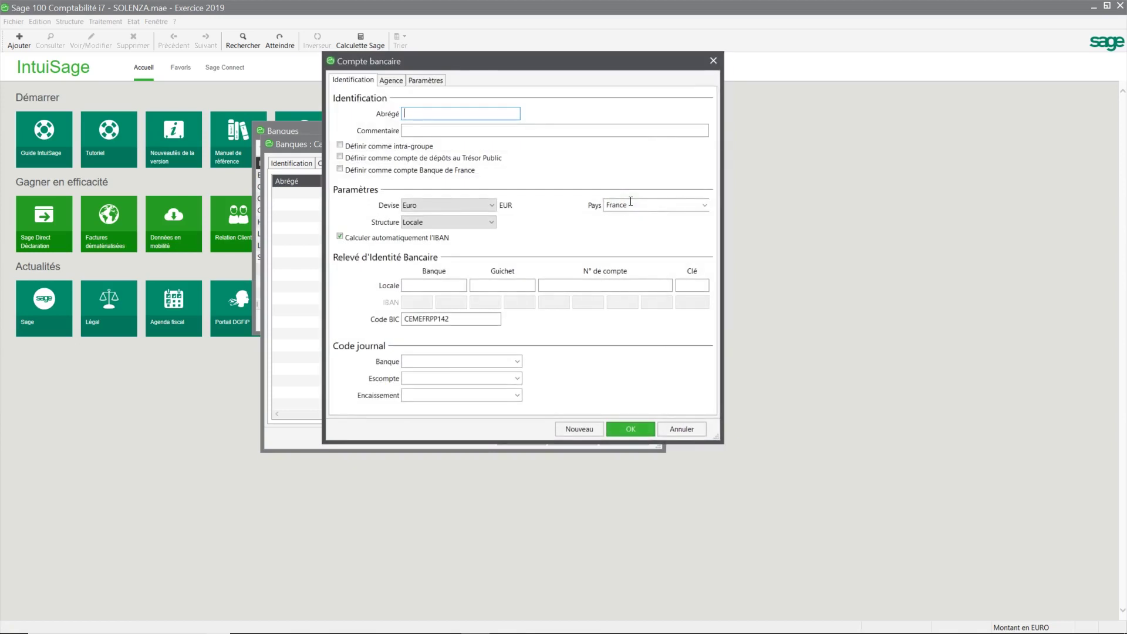
drag(470, 66, 486, 90)
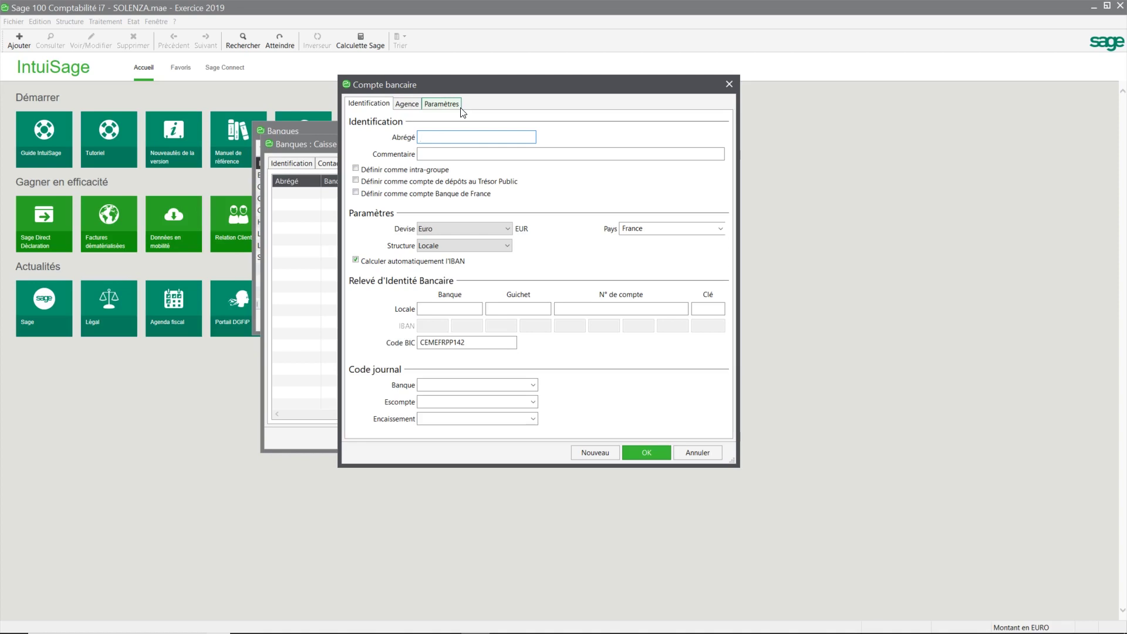
text(CEMP)
key(Tab)
key(Tab)
key(Tab)
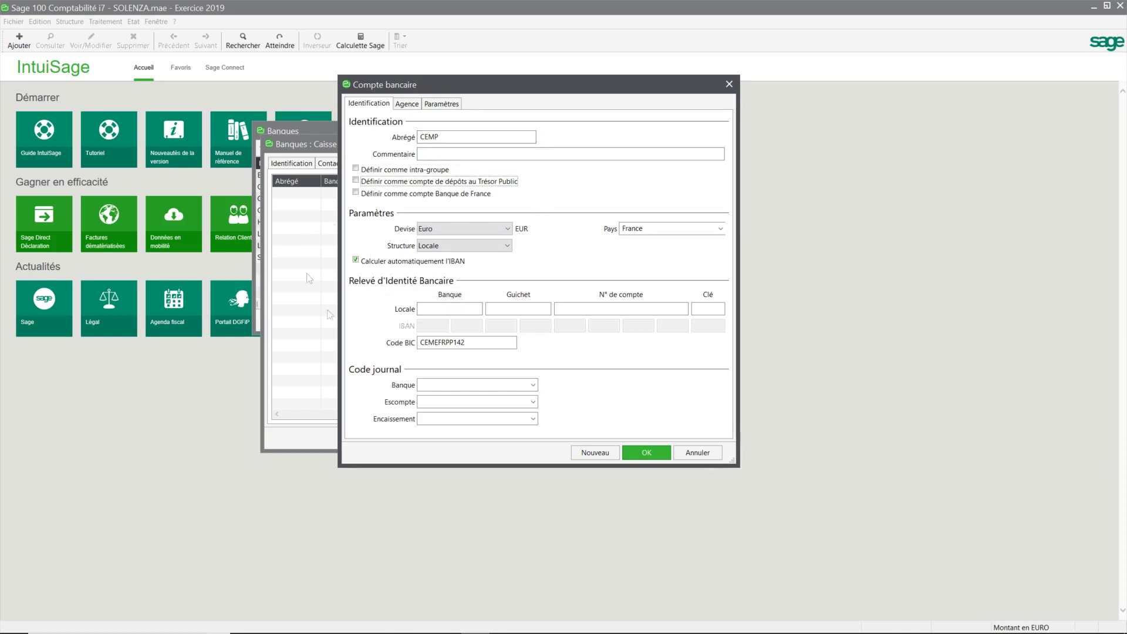
click(459, 307)
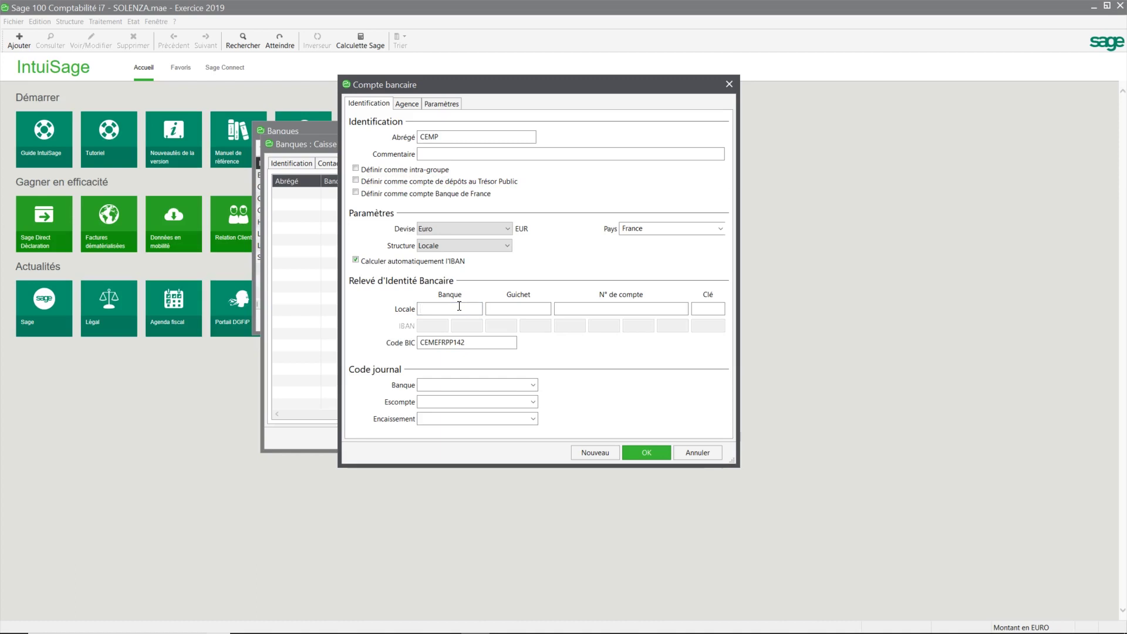
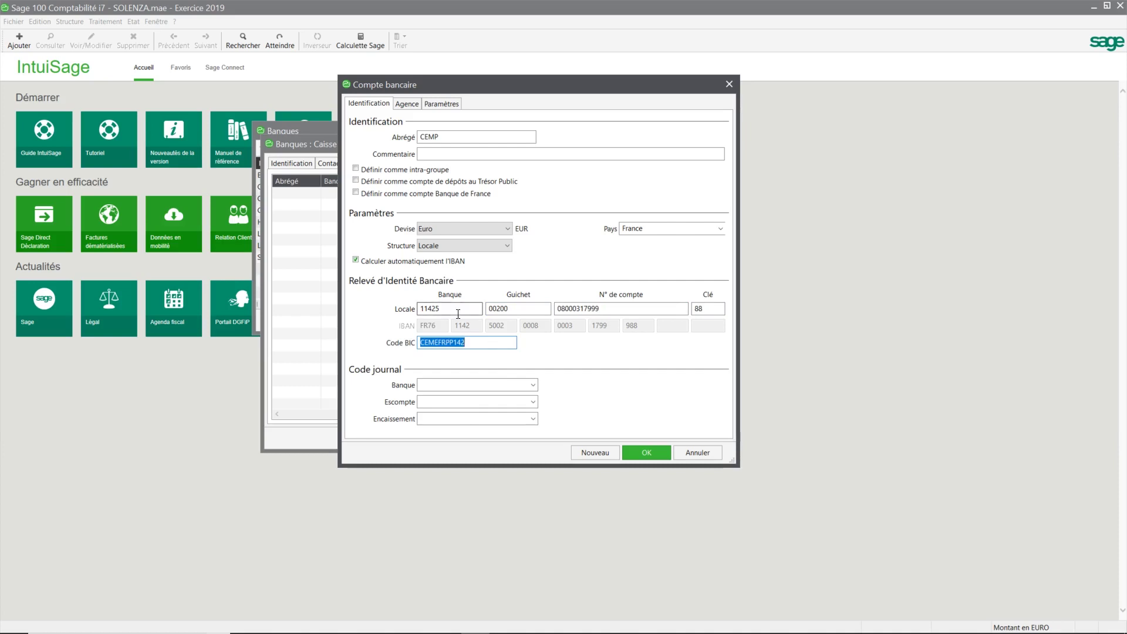
click(533, 385)
key(BackSpace)
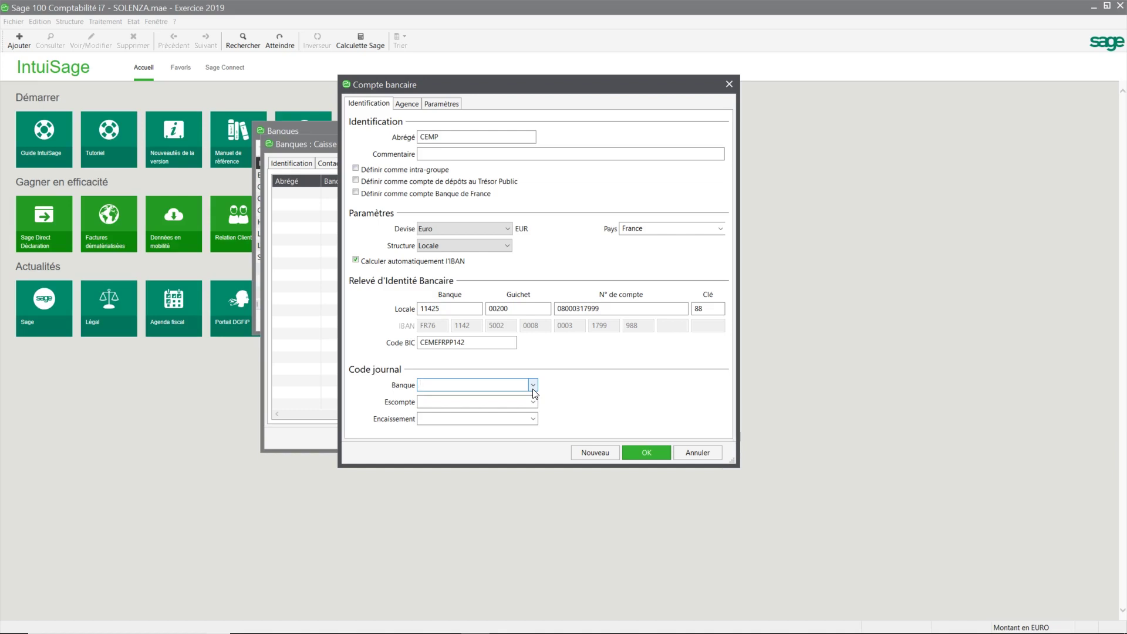
Step: Assign bank journal BQ1 CAISSE D'EPARGNE to CEMP and view its Agence page
click(533, 386)
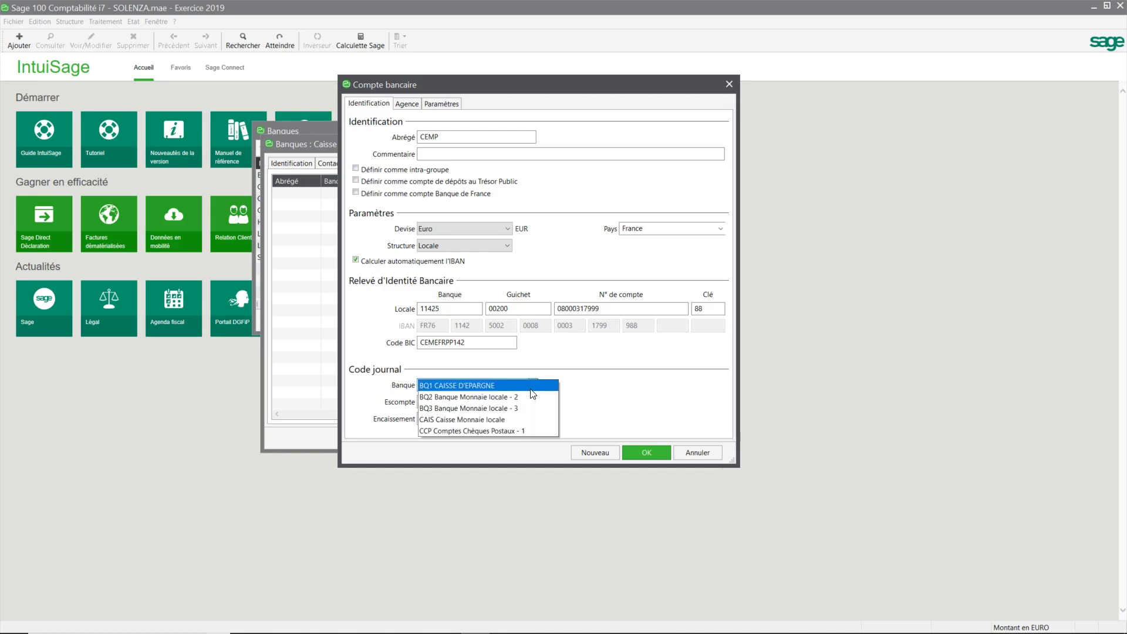
click(459, 387)
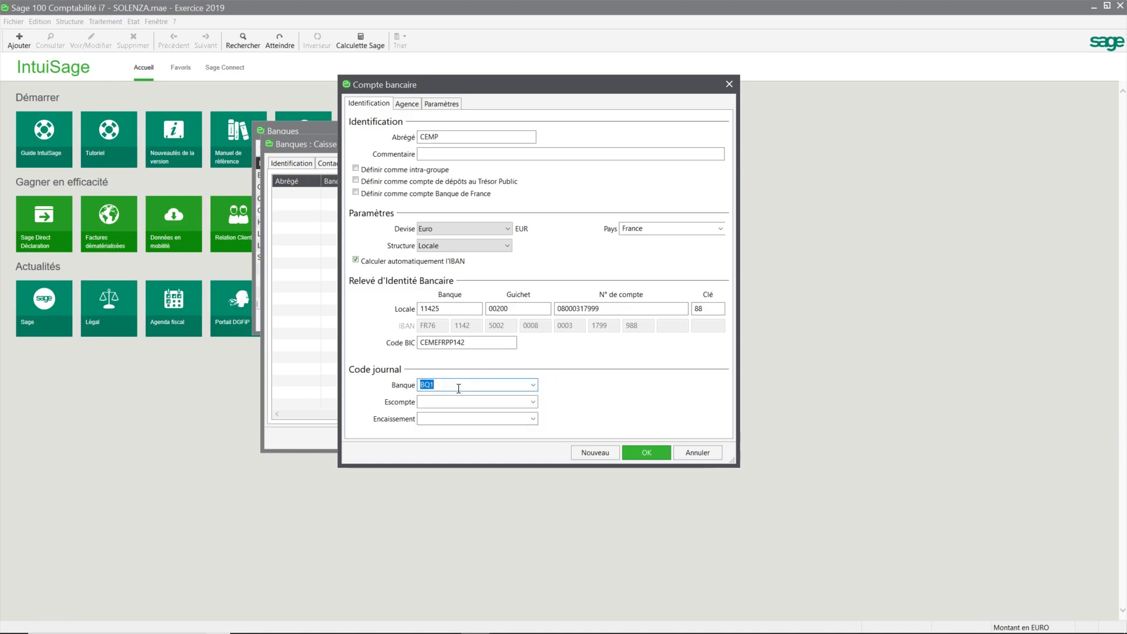
click(408, 105)
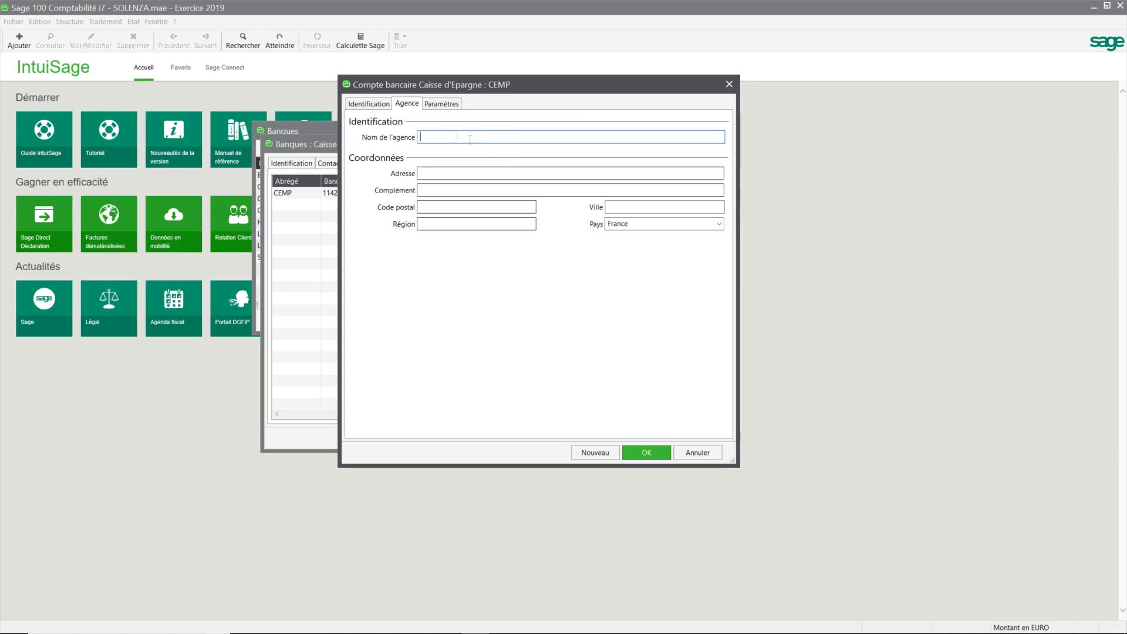
Step: Check CEMP's statement import settings and save the account with OK
click(441, 104)
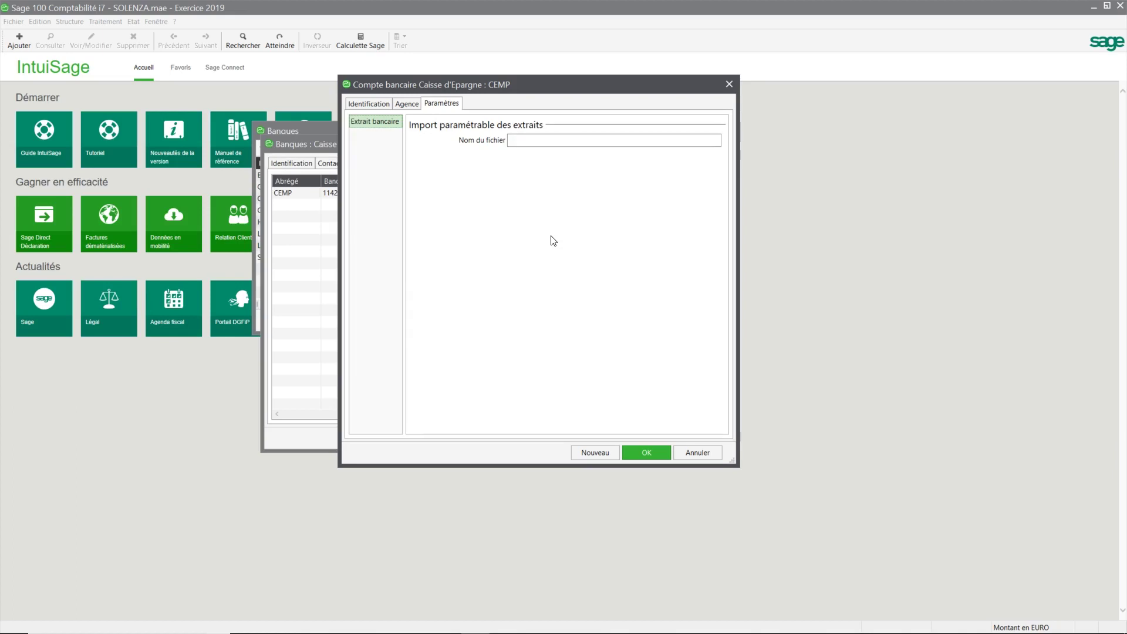
click(646, 453)
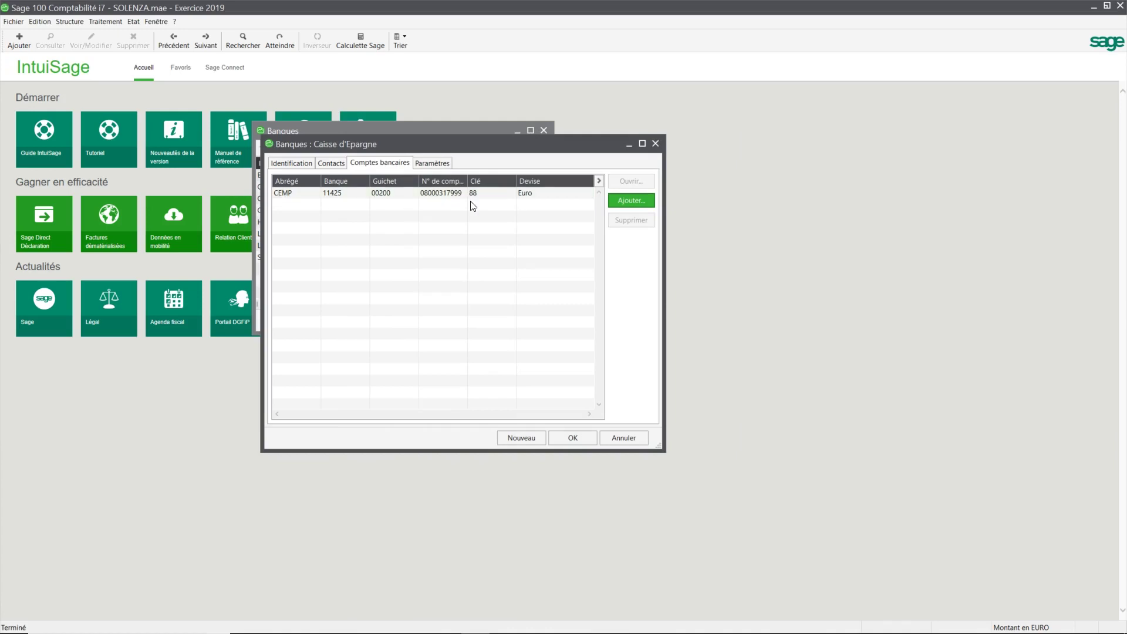
Step: Check the Paramètres page and Site bancaire field, then save the Caisse d'Epargne record
click(436, 164)
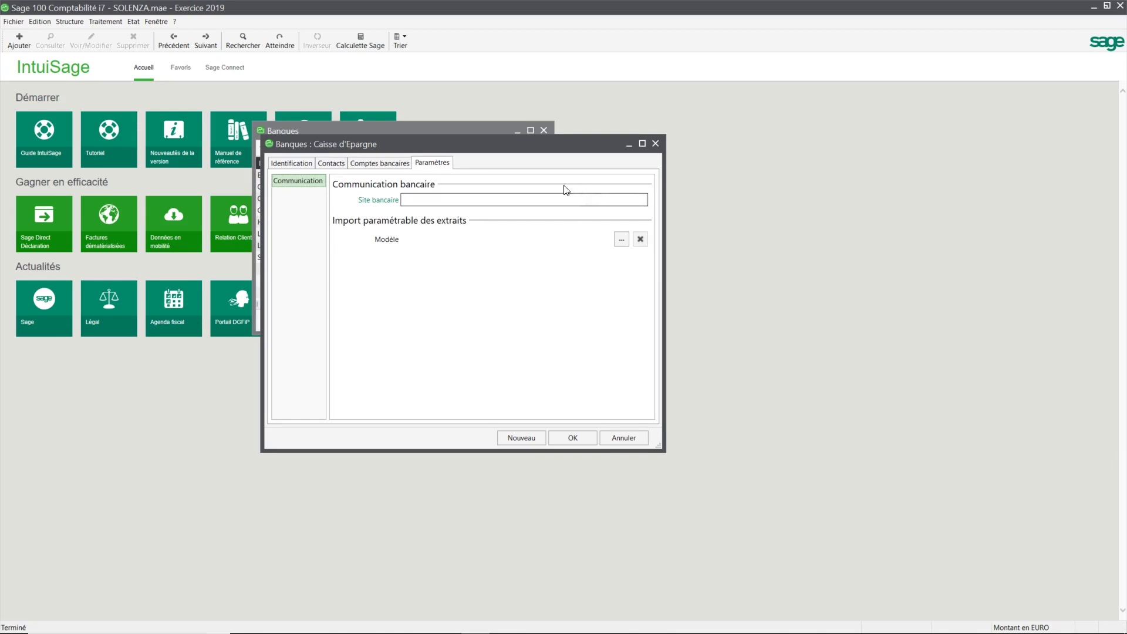
click(489, 201)
click(572, 438)
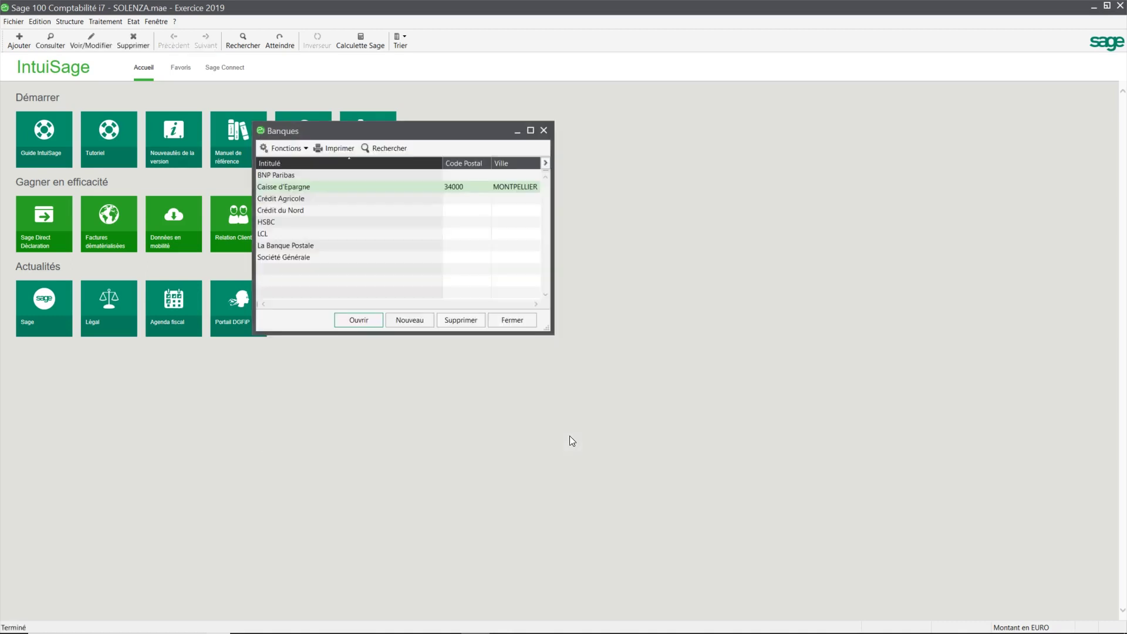